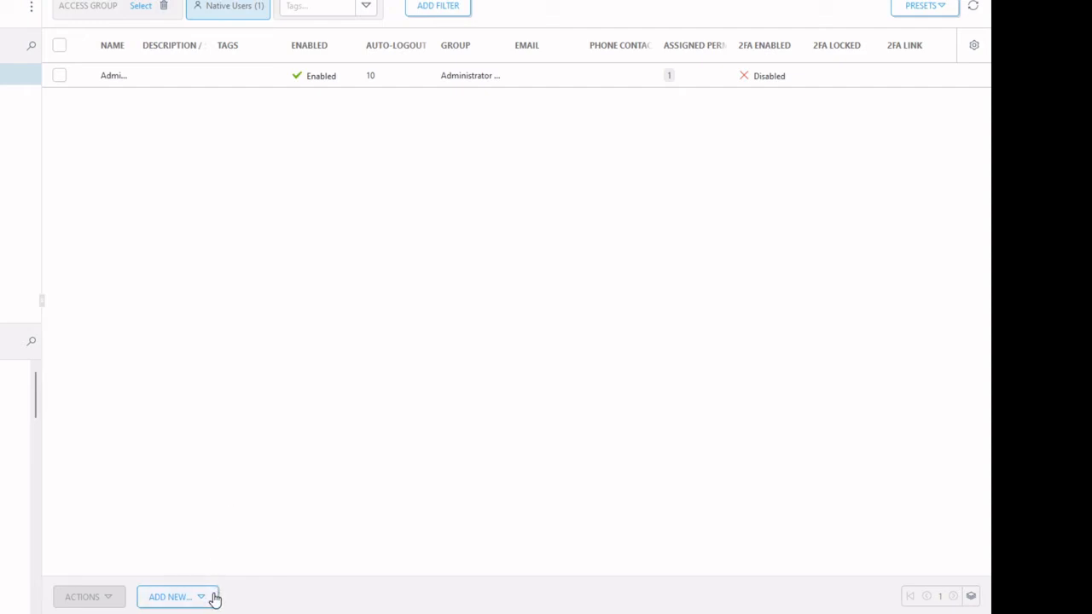
Step: Open the ADD NEW... dropdown at the bottom of the Native Users list
{"action": "left_click", "coordinate": [214, 598]}
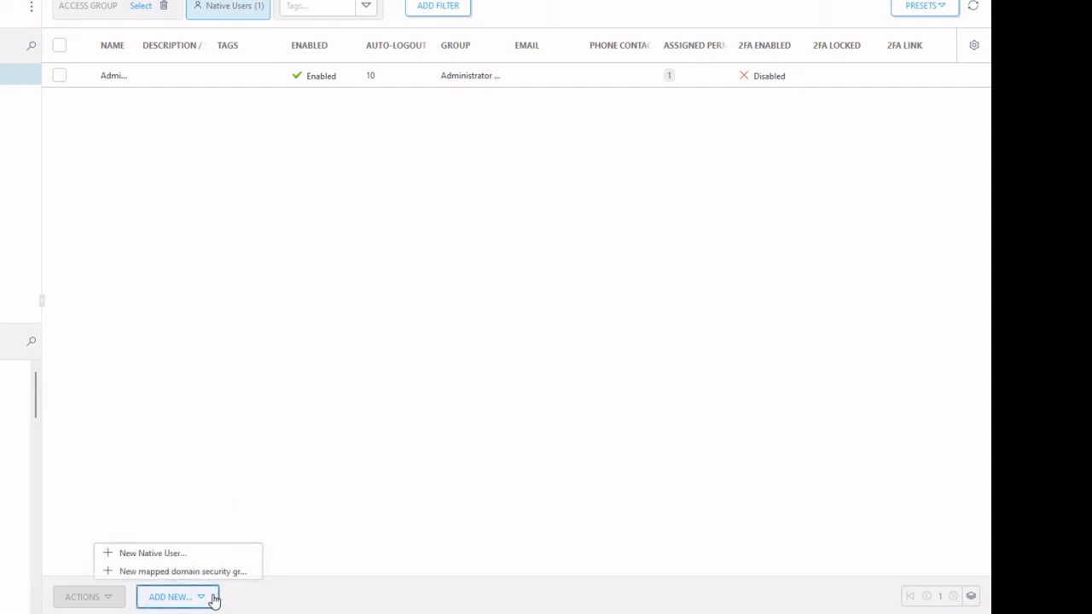
Step: Start a New Native User with its login name and a corrected 'Acme Admin' description
{"action": "left_click", "coordinate": [197, 555]}
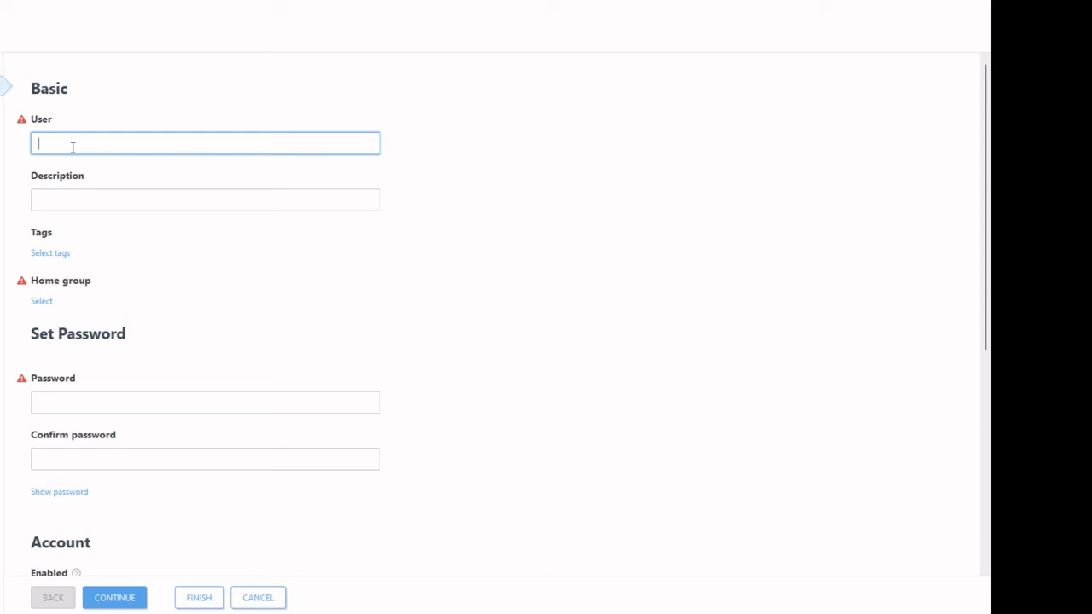
{"action": "type", "text": "james.acme.admin"}
{"action": "key", "text": "Tab"}
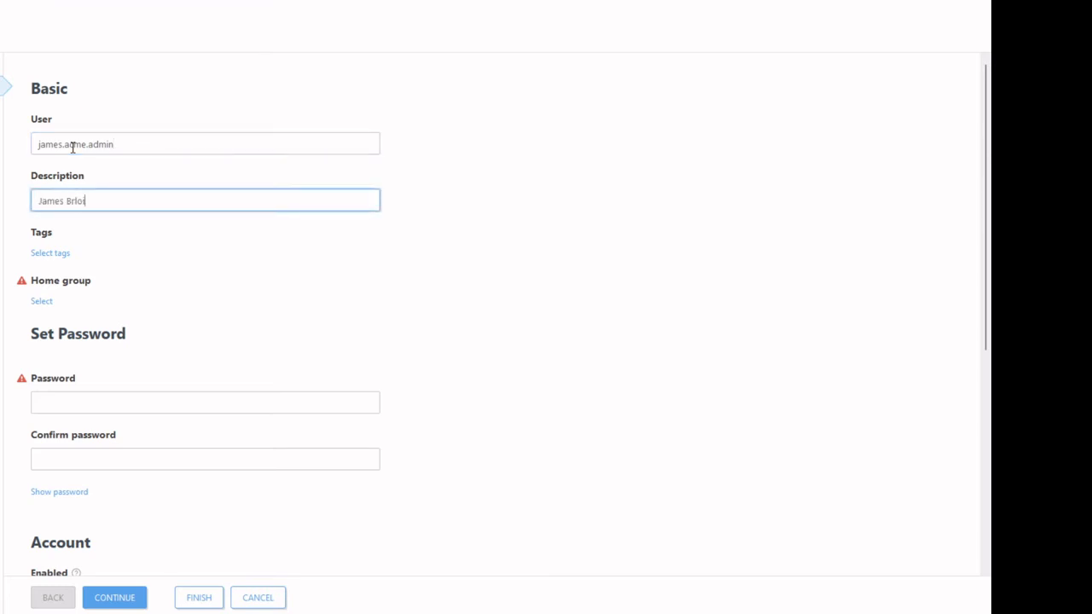
{"action": "key", "text": "Delete"}
{"action": "key", "text": "Right"}
{"action": "type", "text": "l"}
Step: Add the tags admin and acme to the new user and apply them
{"action": "left_click", "coordinate": [61, 256]}
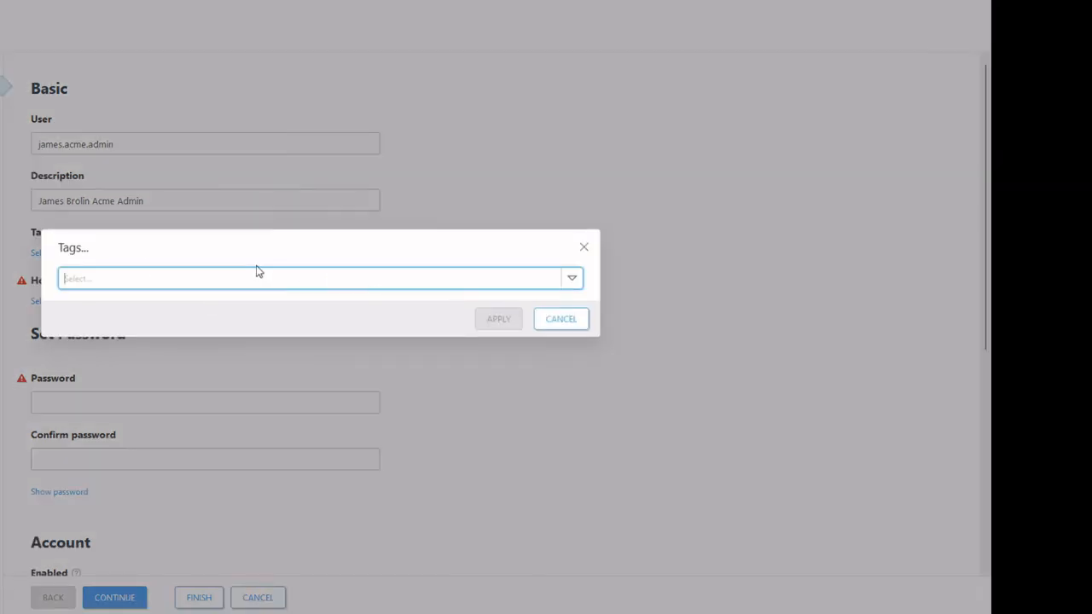
{"action": "type", "text": "admin"}
{"action": "key", "text": "Return"}
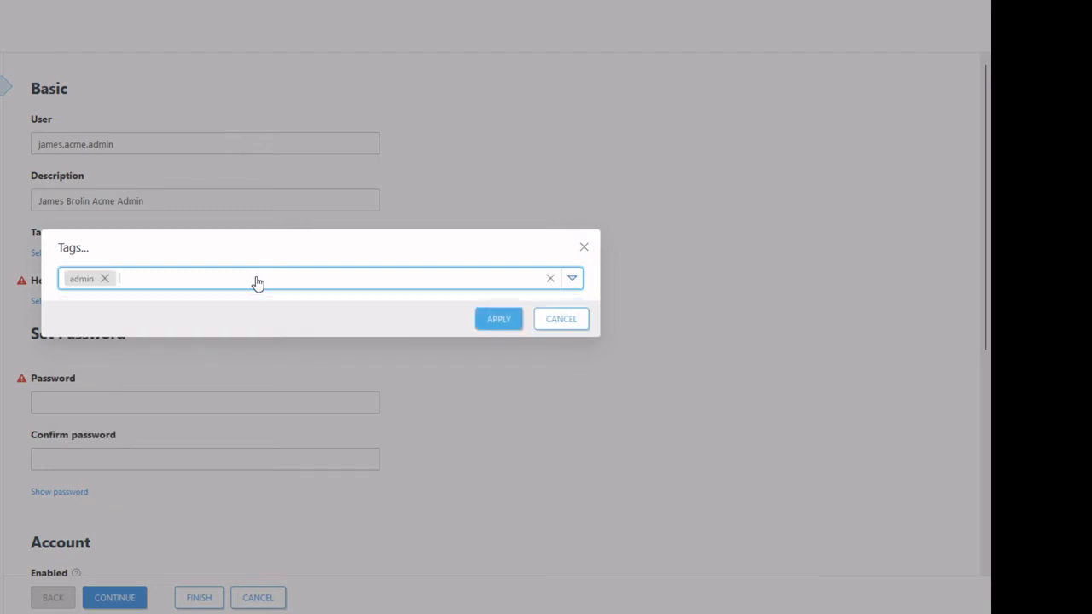
{"action": "type", "text": "acme"}
{"action": "key", "text": "Return"}
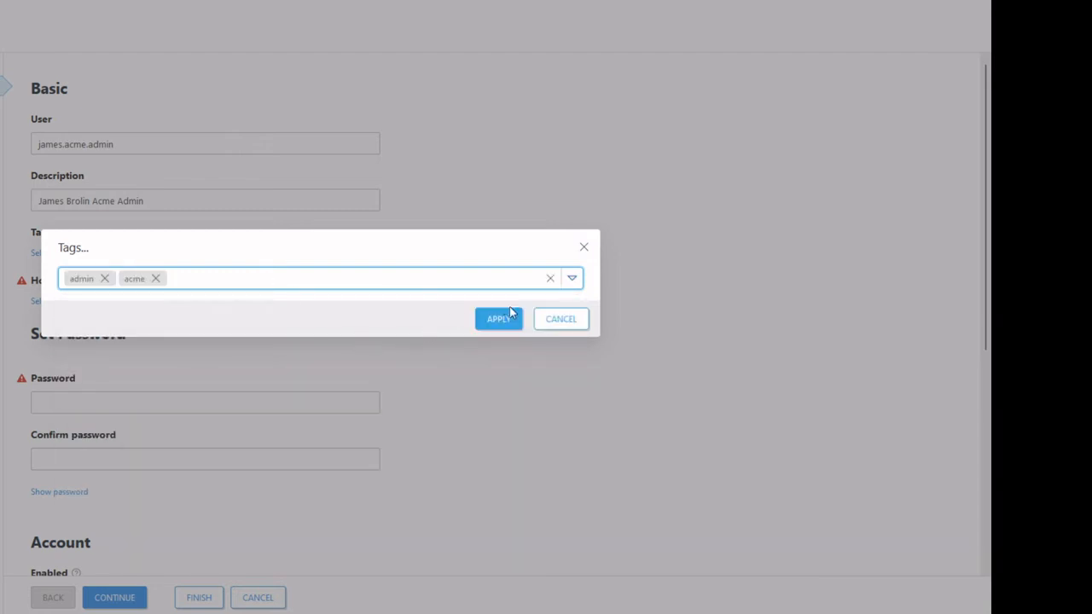
{"action": "left_click", "coordinate": [500, 326]}
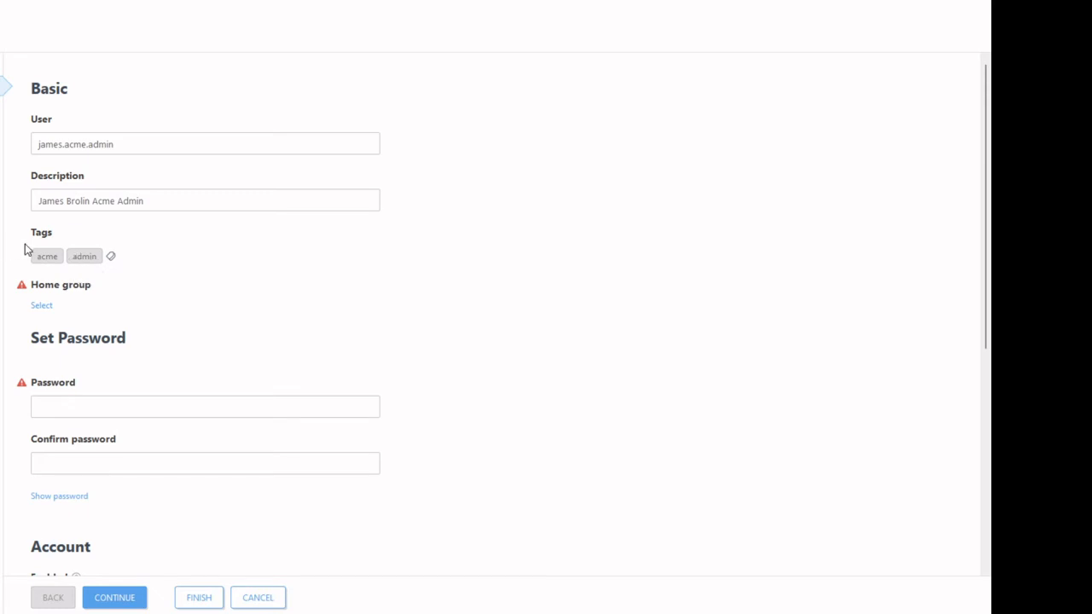
Step: Choose the All group as the new user's home group
{"action": "left_click", "coordinate": [43, 307]}
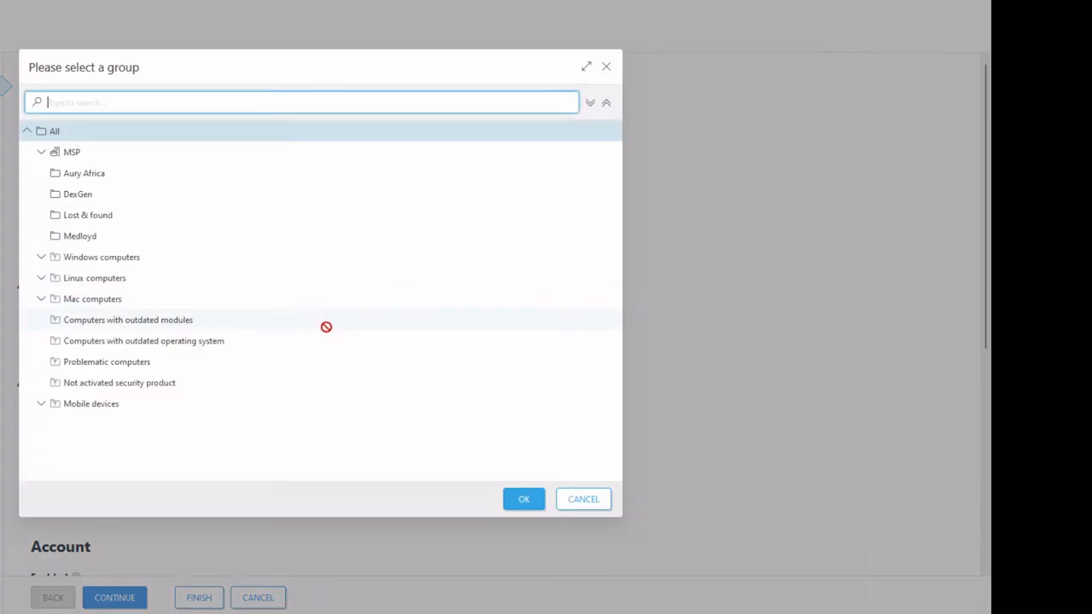
{"action": "left_click", "coordinate": [525, 501]}
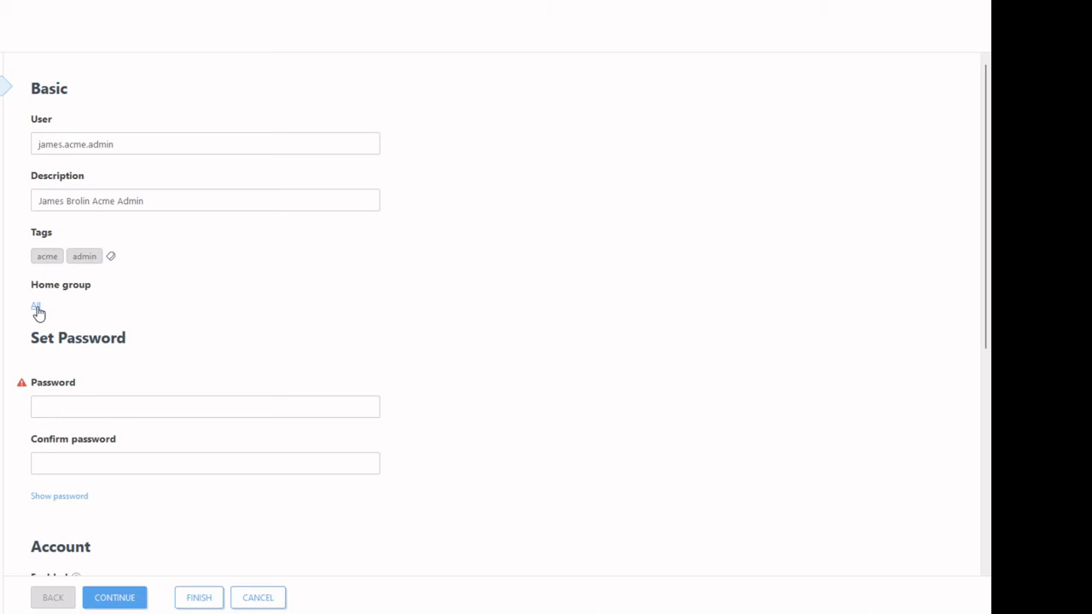
Step: Enter the user's password in Password and again in Confirm password
{"action": "left_click", "coordinate": [85, 407]}
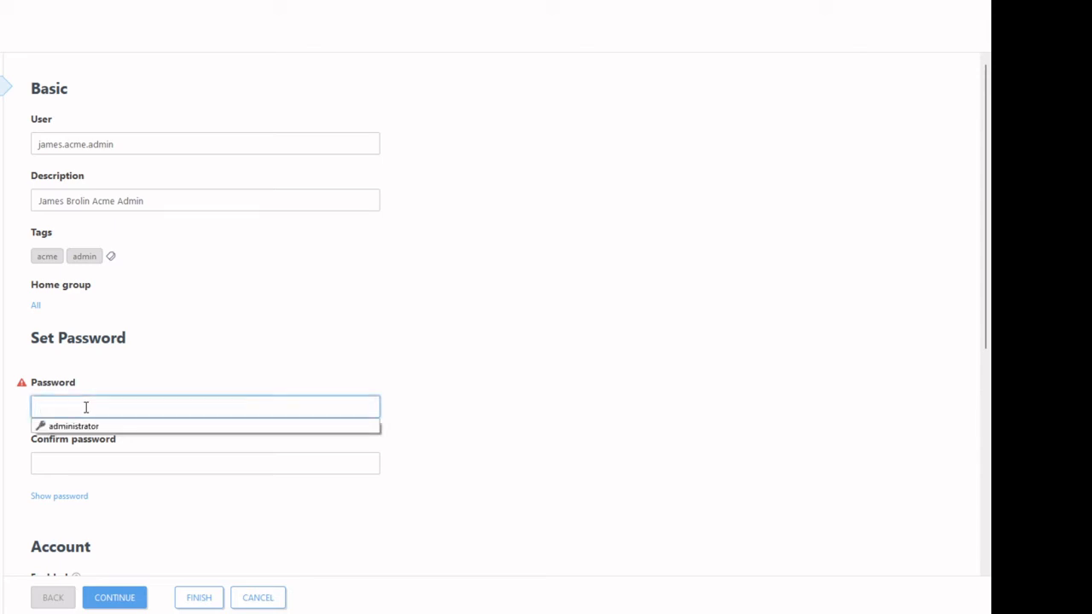
{"action": "type", "text": "•••••••••••"}
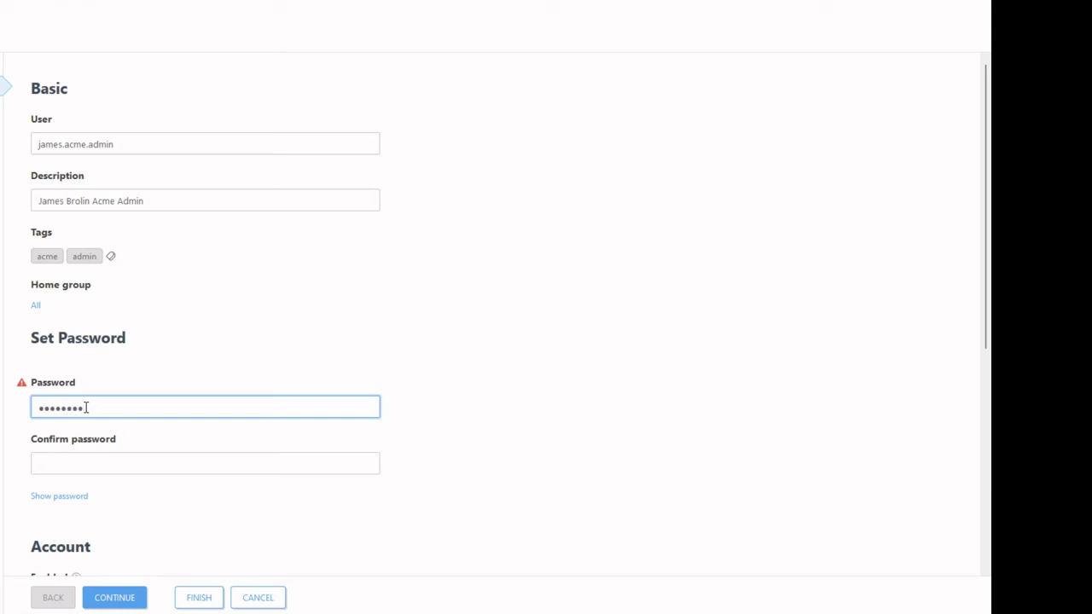
{"action": "type", "text": "•"}
{"action": "key", "text": "Tab"}
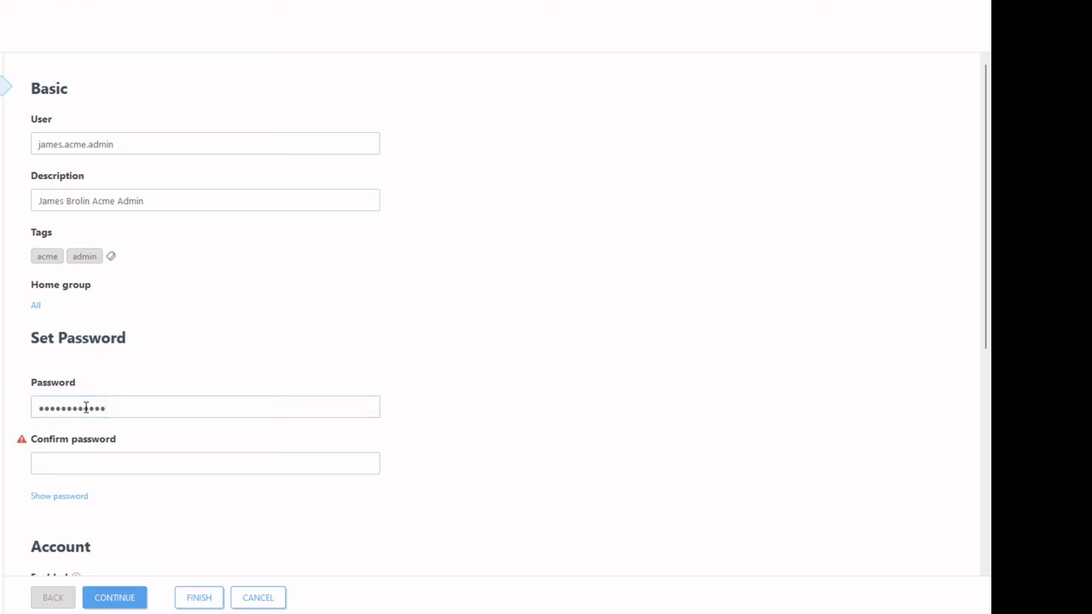
{"action": "key", "text": "Tab"}
{"action": "type", "text": "••••••••••••"}
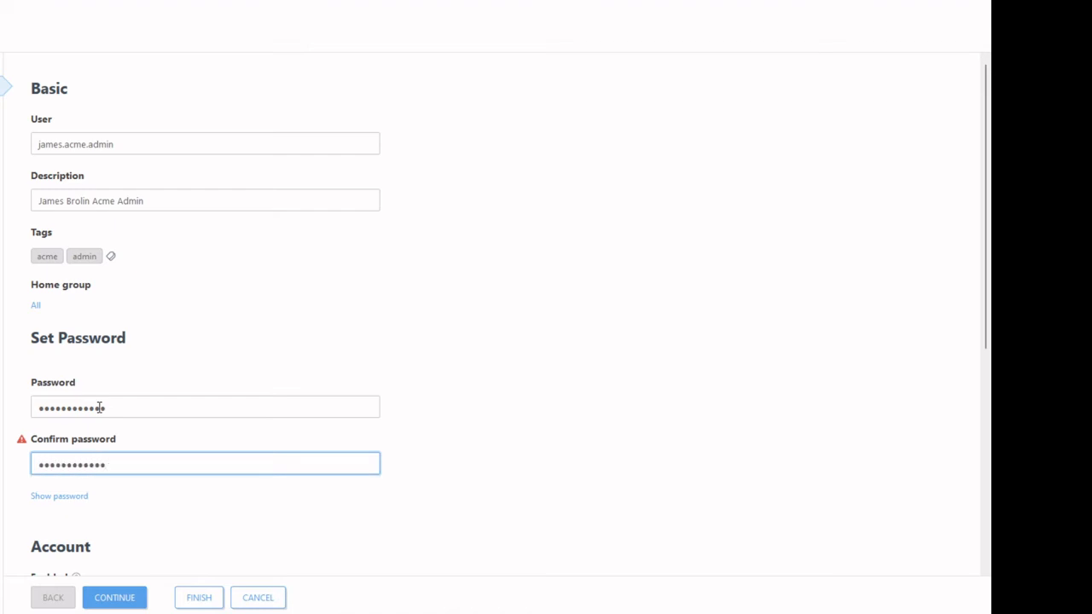
{"action": "scroll", "coordinate": [461, 392], "scroll_direction": "down", "scroll_amount": 5}
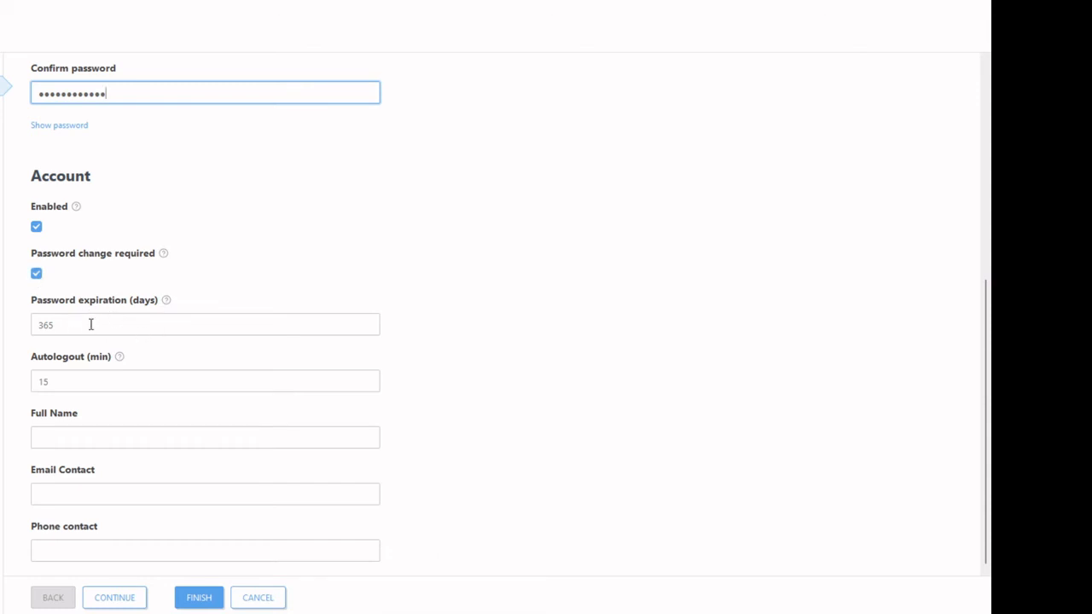
Step: Change password expiration from 365 to 90 days and uncheck the account's Enabled box
{"action": "left_click_drag", "start_coordinate": [68, 324], "coordinate": [25, 314]}
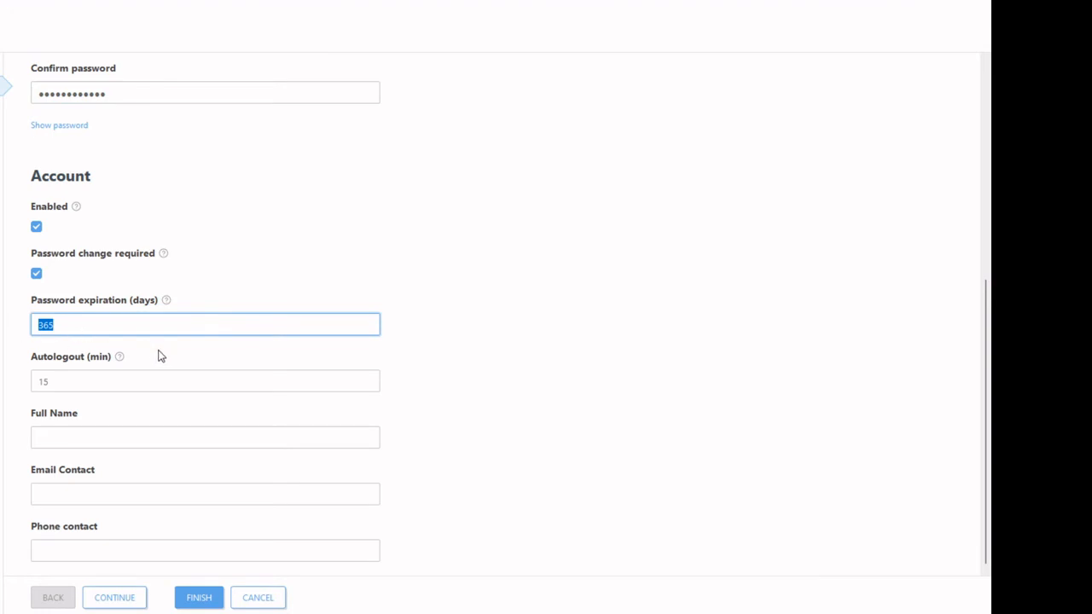
{"action": "type", "text": "90"}
{"action": "left_click", "coordinate": [148, 376]}
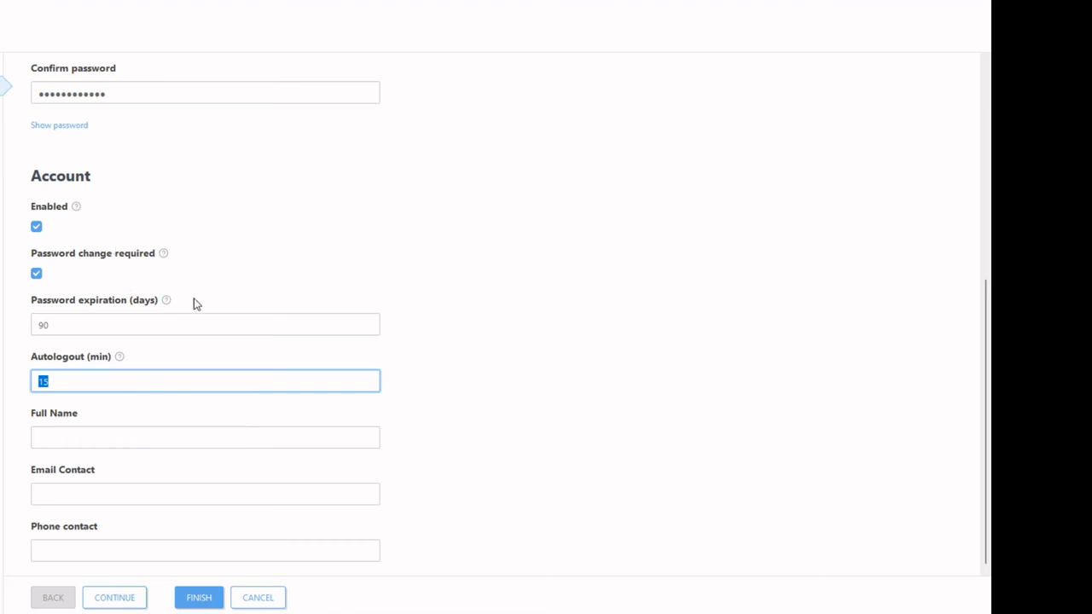
{"action": "left_click", "coordinate": [77, 325]}
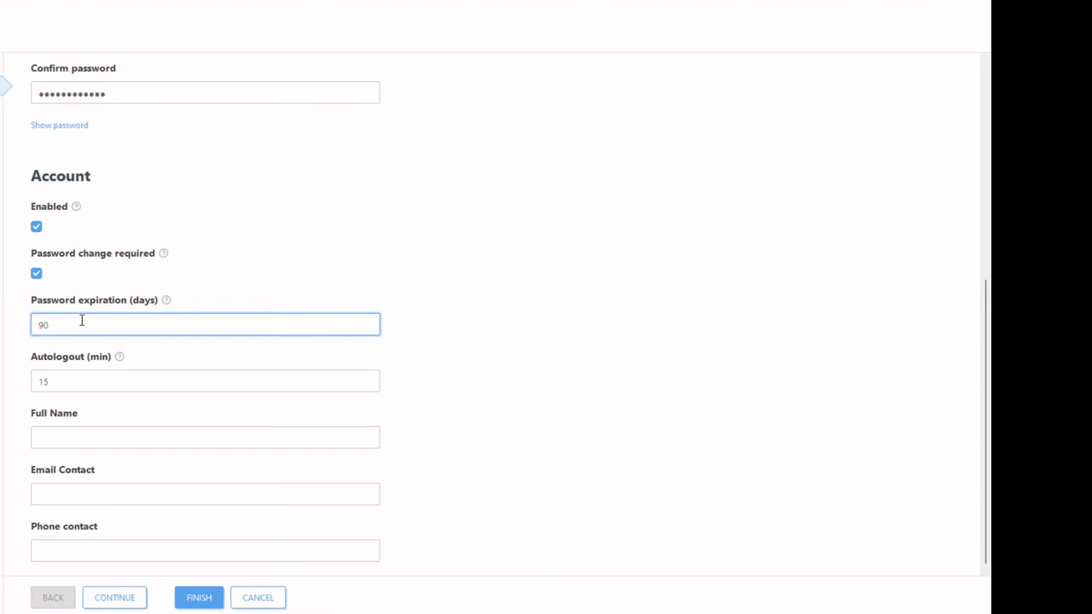
{"action": "left_click_drag", "start_coordinate": [53, 327], "coordinate": [18, 330]}
{"action": "left_click", "coordinate": [37, 229]}
{"action": "left_click", "coordinate": [39, 229]}
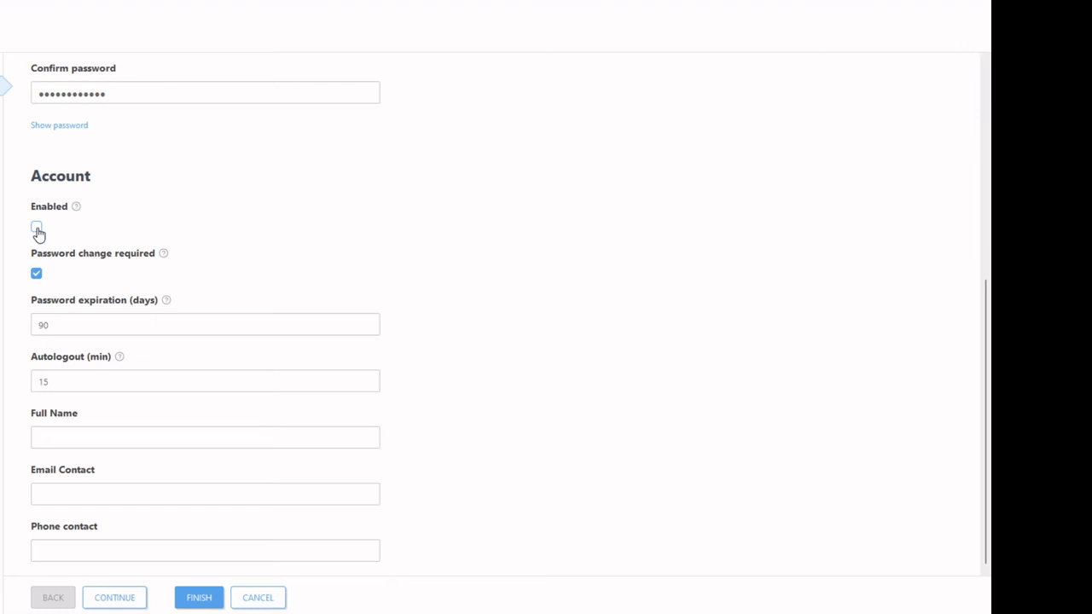
Step: Re-enable the account and move through the full name field to Email Contact
{"action": "left_click", "coordinate": [37, 227]}
{"action": "left_click", "coordinate": [94, 434]}
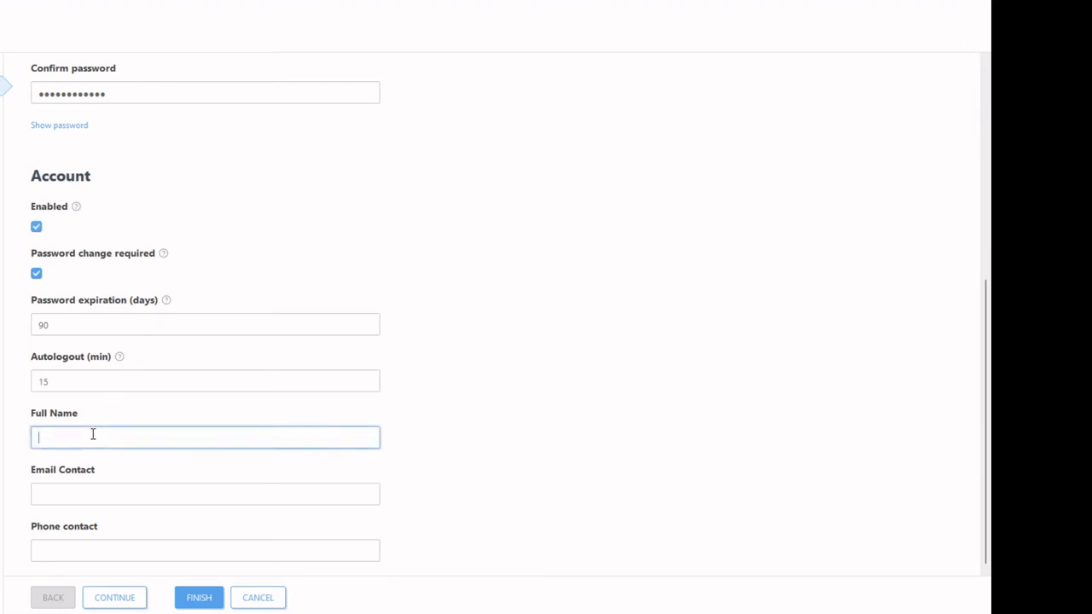
{"action": "key", "text": "Tab"}
{"action": "key", "text": "shift+Tab"}
{"action": "key", "text": "Right"}
{"action": "key", "text": "Tab"}
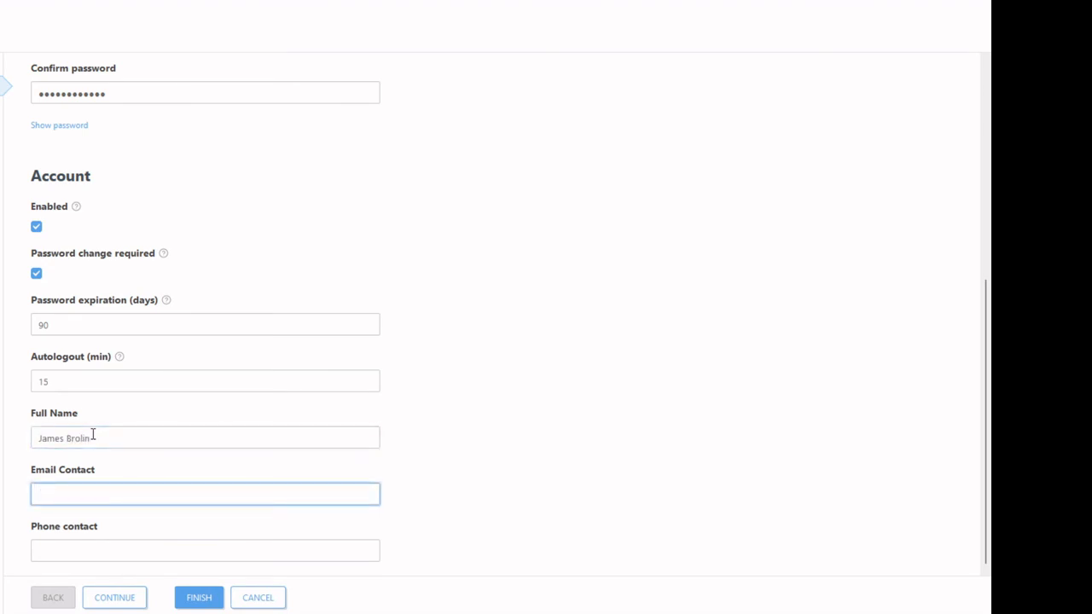
Step: Fill in the user's email contact and phone contact
{"action": "key", "text": "Tab"}
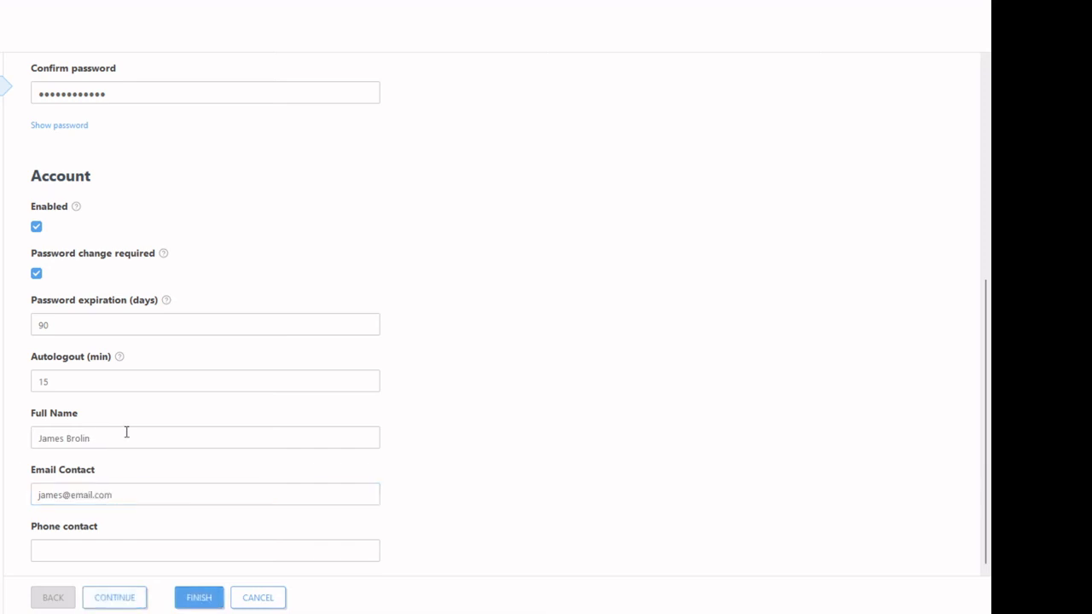
{"action": "left_click", "coordinate": [64, 550]}
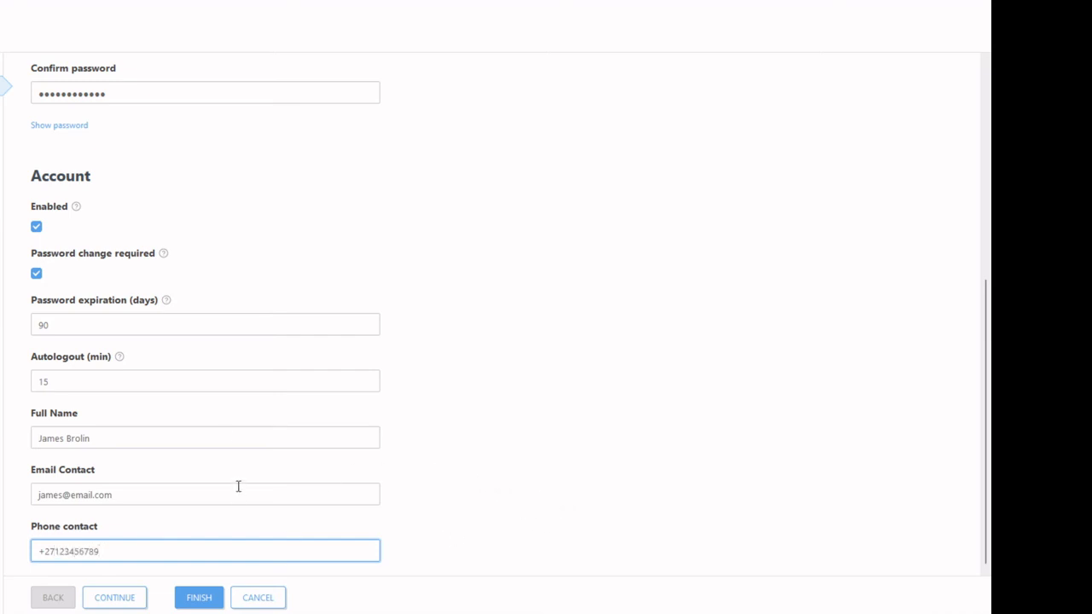
{"action": "mouse_move", "coordinate": [121, 359]}
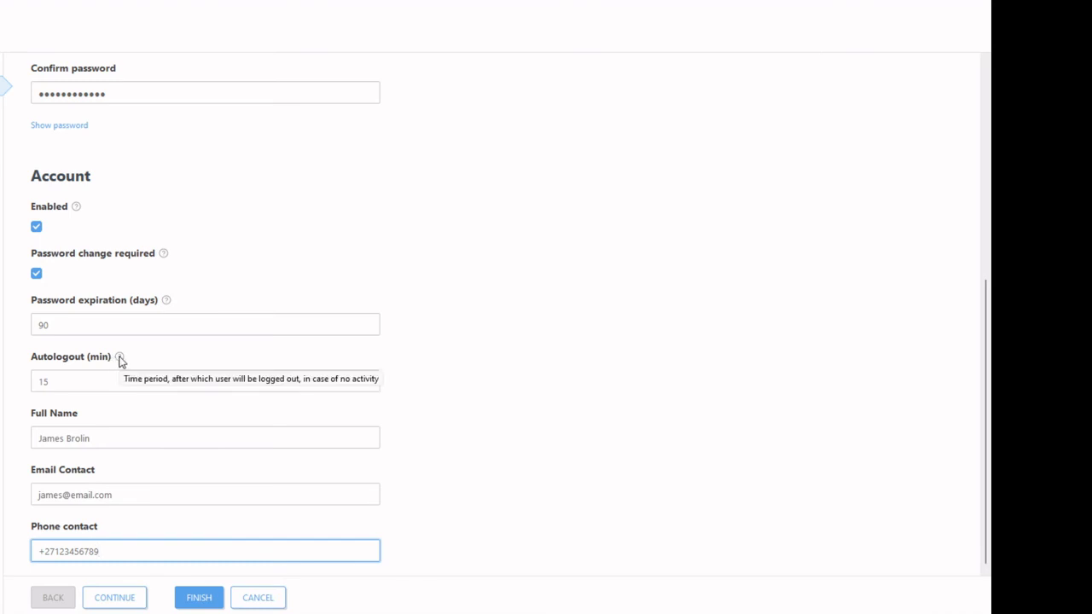
{"action": "left_click", "coordinate": [568, 527]}
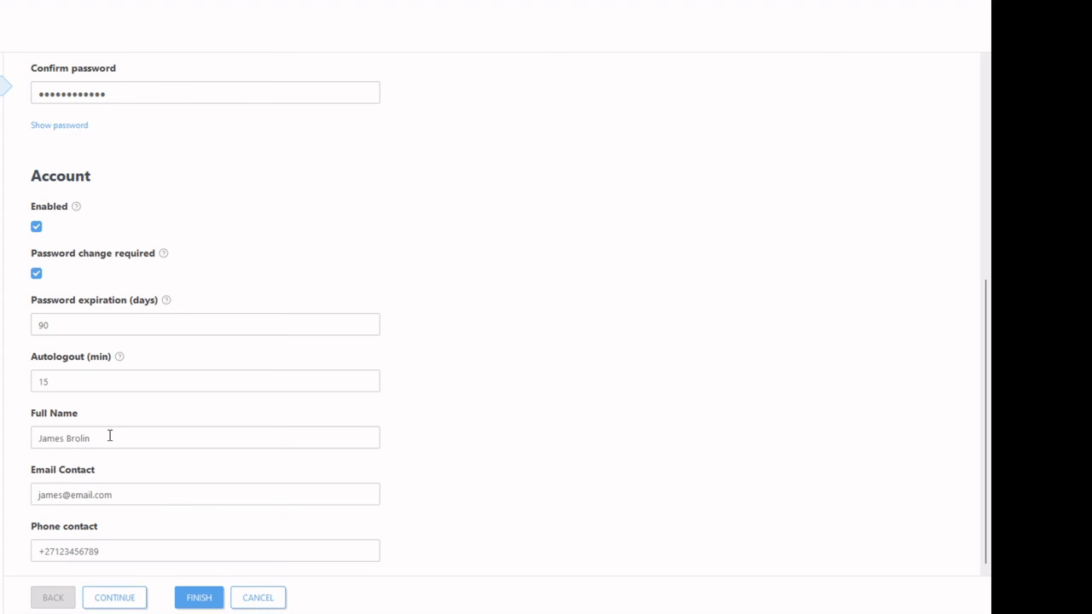
Step: Continue to permission sets and tick the Administrator permission set
{"action": "left_click", "coordinate": [121, 598]}
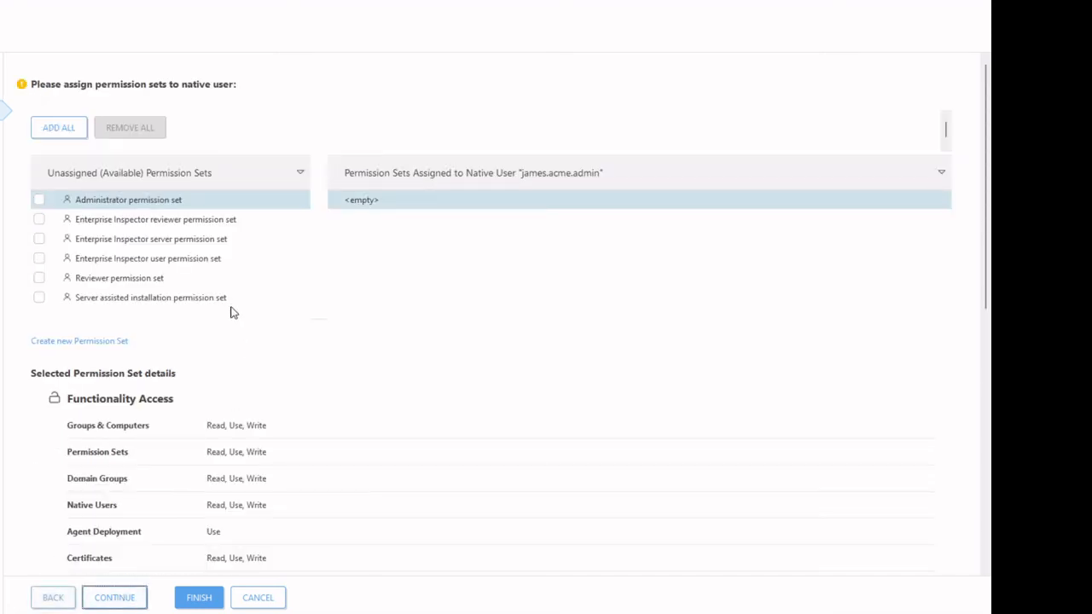
{"action": "scroll", "coordinate": [162, 205], "scroll_direction": "down", "scroll_amount": 4}
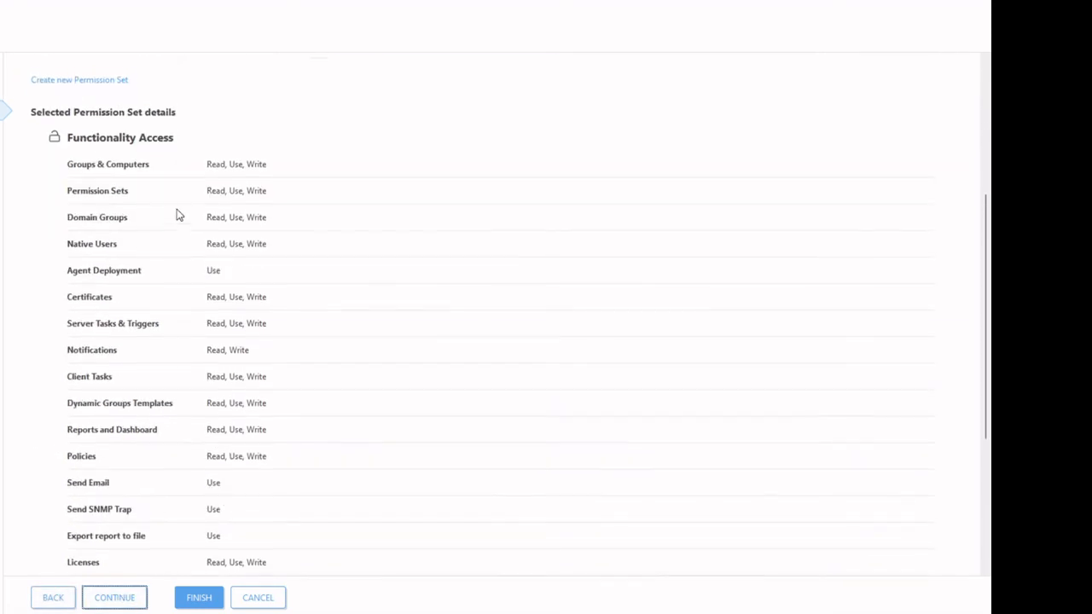
{"action": "scroll", "coordinate": [175, 214], "scroll_direction": "up", "scroll_amount": 4}
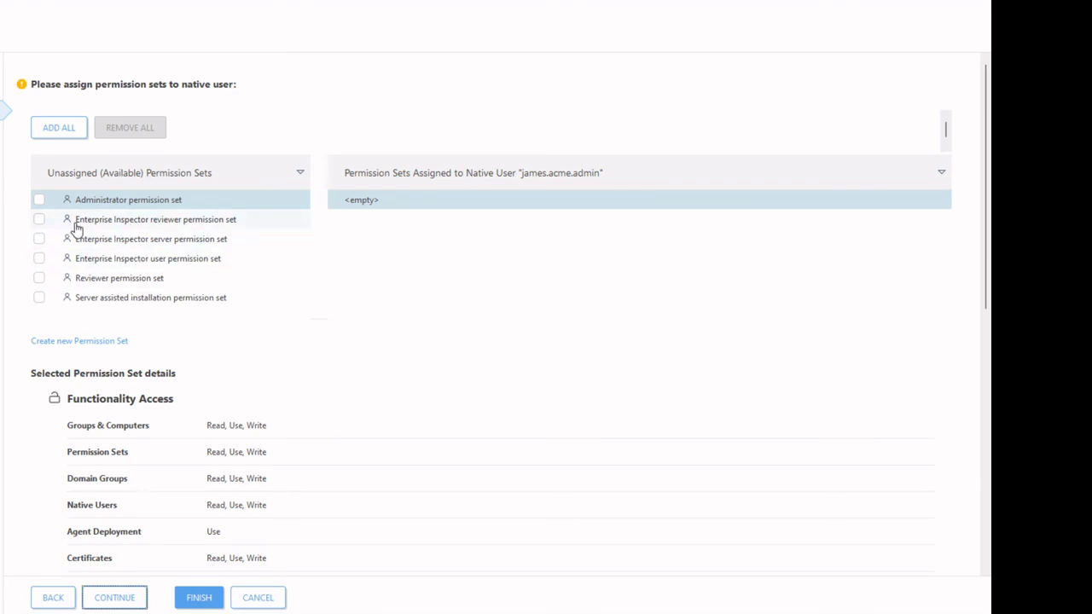
{"action": "left_click", "coordinate": [38, 201]}
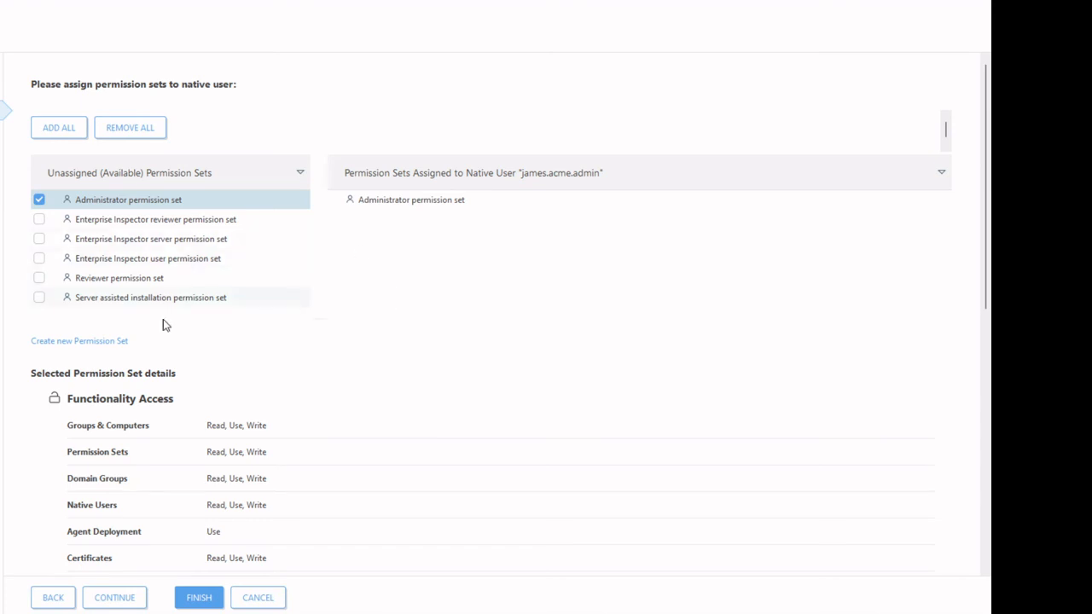
Step: Review the permission set list, including the Enterprise Inspector server set's details
{"action": "scroll", "coordinate": [242, 388], "scroll_direction": "down", "scroll_amount": 3}
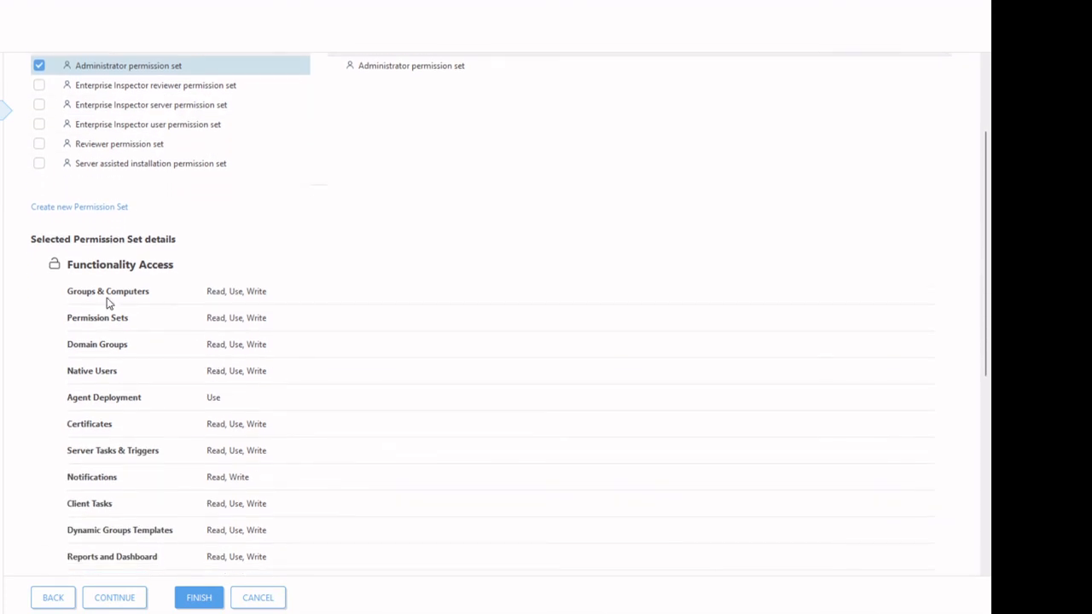
{"action": "scroll", "coordinate": [236, 287], "scroll_direction": "down", "scroll_amount": 3}
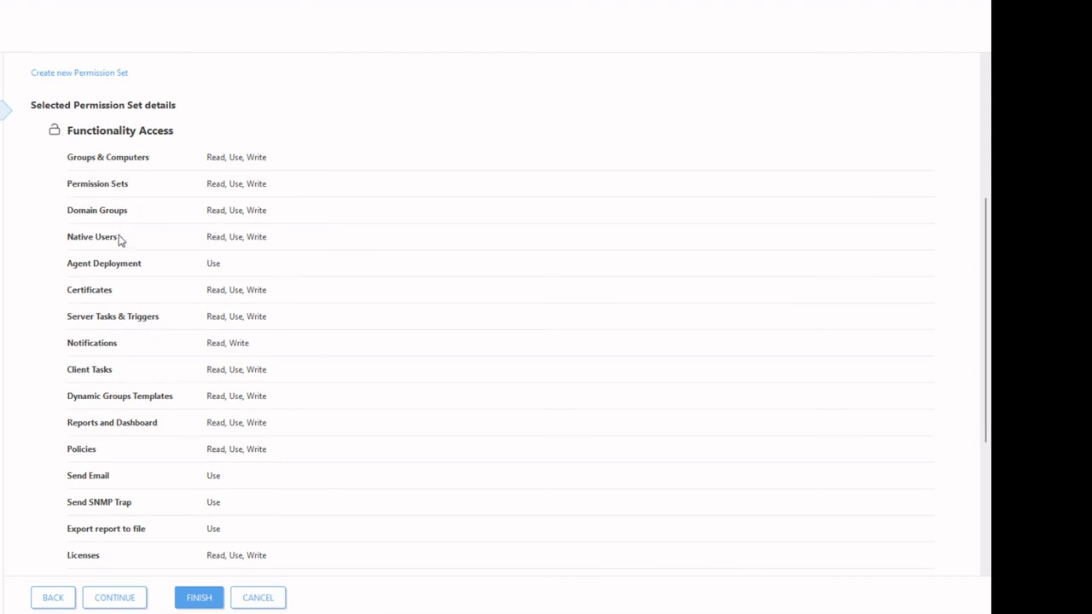
{"action": "scroll", "coordinate": [169, 522], "scroll_direction": "down", "scroll_amount": 3}
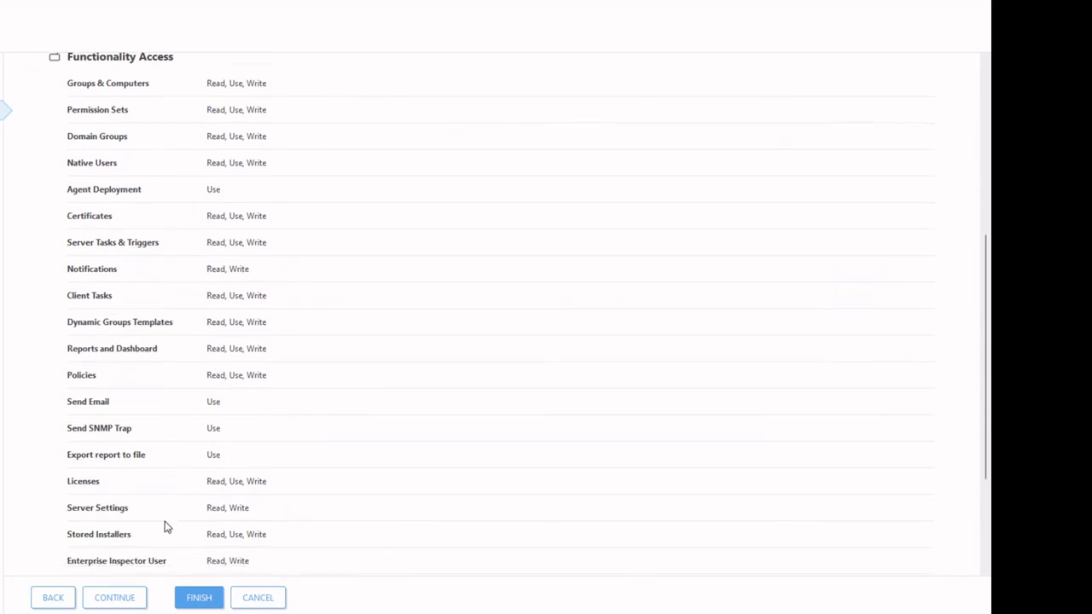
{"action": "scroll", "coordinate": [154, 427], "scroll_direction": "down", "scroll_amount": 3}
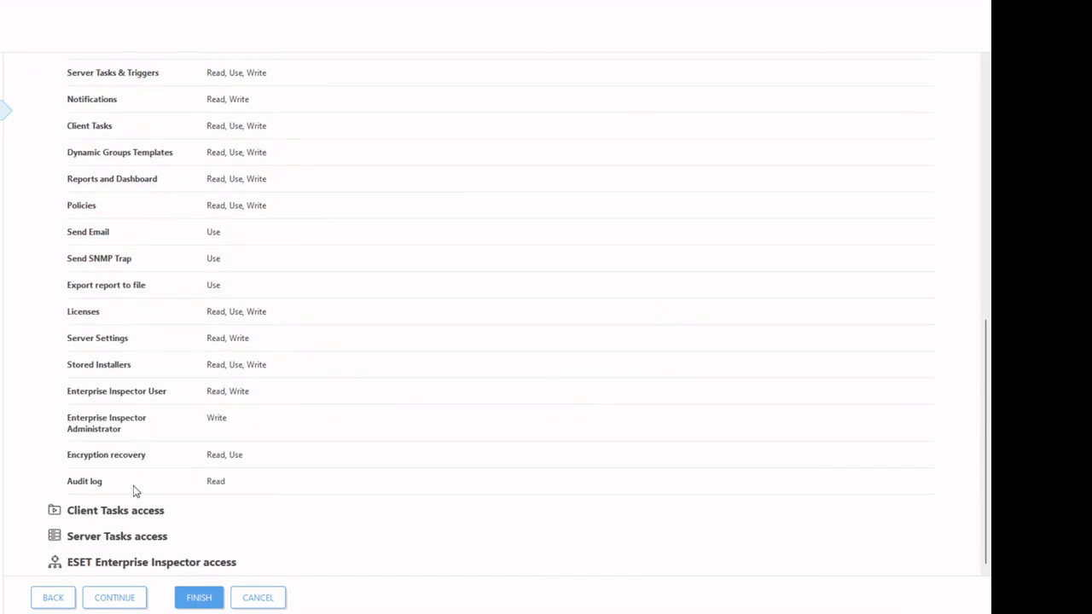
{"action": "scroll", "coordinate": [214, 417], "scroll_direction": "up", "scroll_amount": 9}
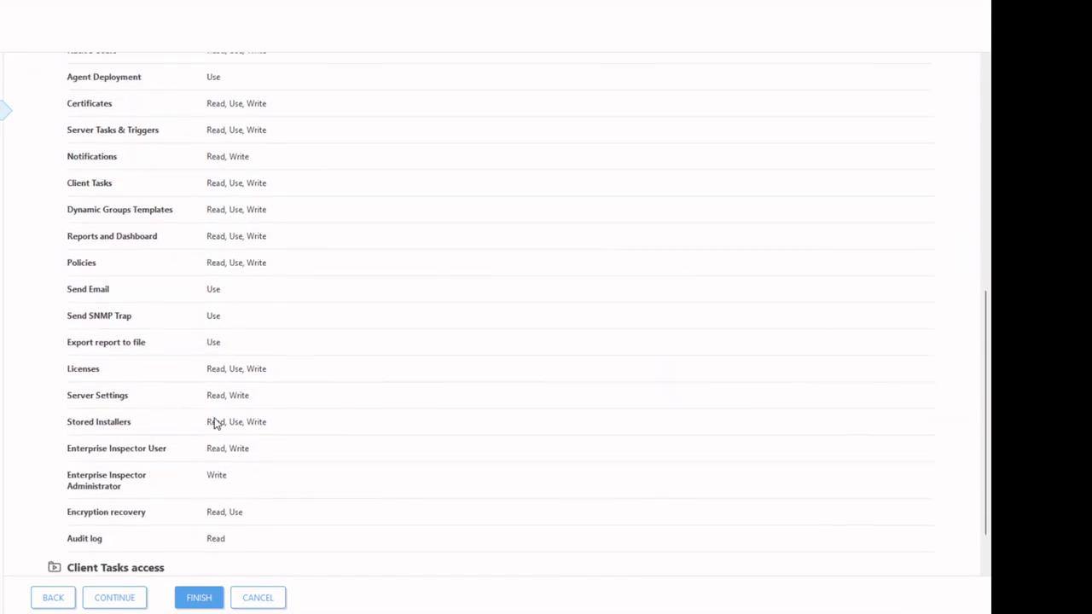
{"action": "scroll", "coordinate": [214, 416], "scroll_direction": "up", "scroll_amount": 2}
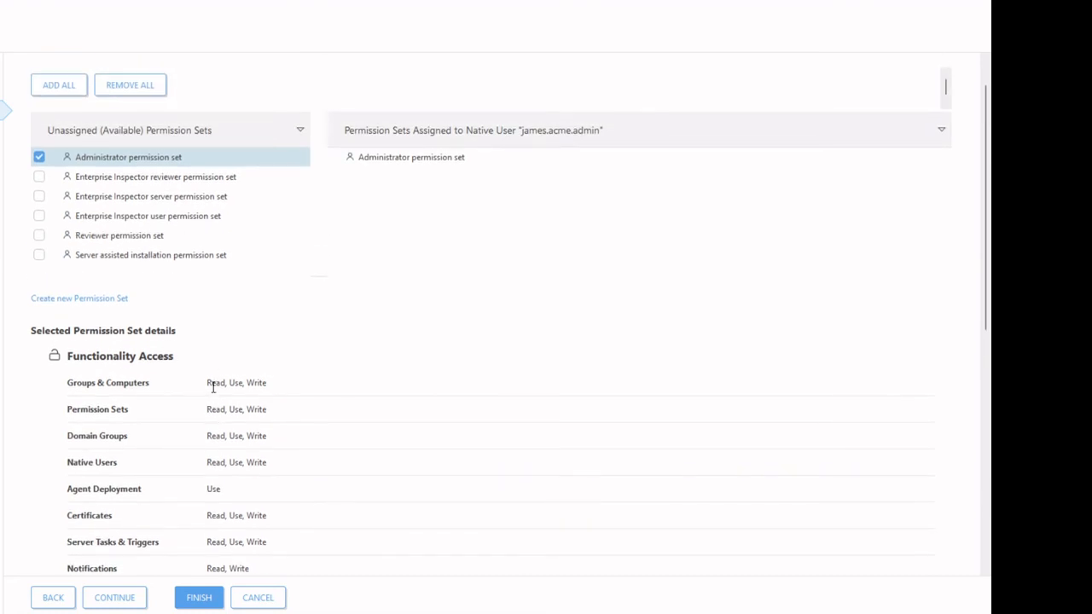
{"action": "left_click", "coordinate": [145, 199]}
{"action": "scroll", "coordinate": [204, 375], "scroll_direction": "down", "scroll_amount": 5}
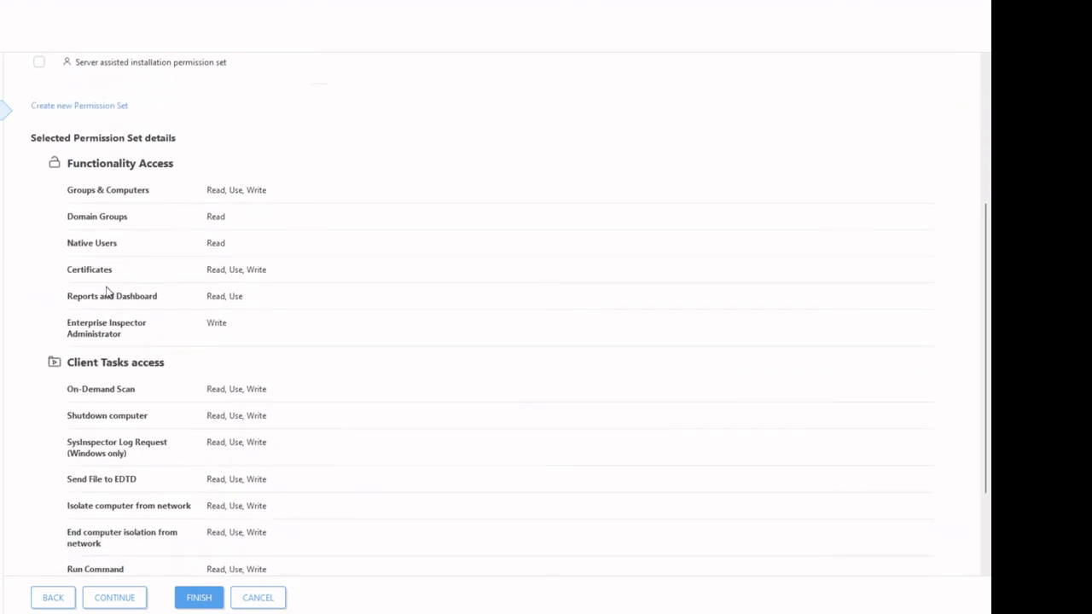
{"action": "scroll", "coordinate": [214, 230], "scroll_direction": "up", "scroll_amount": 6}
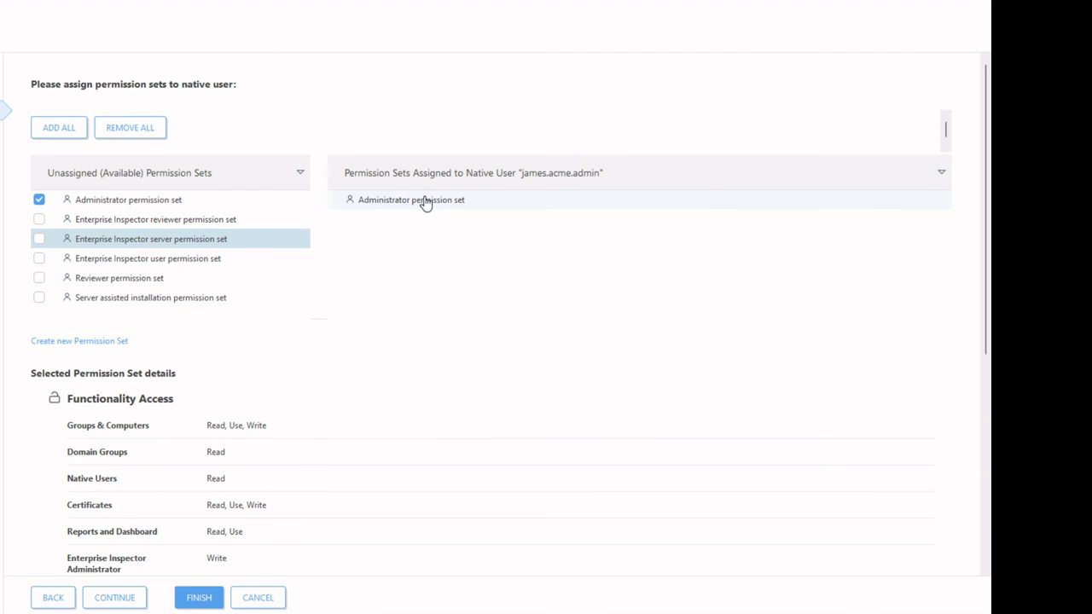
{"action": "scroll", "coordinate": [305, 366], "scroll_direction": "down", "scroll_amount": 9}
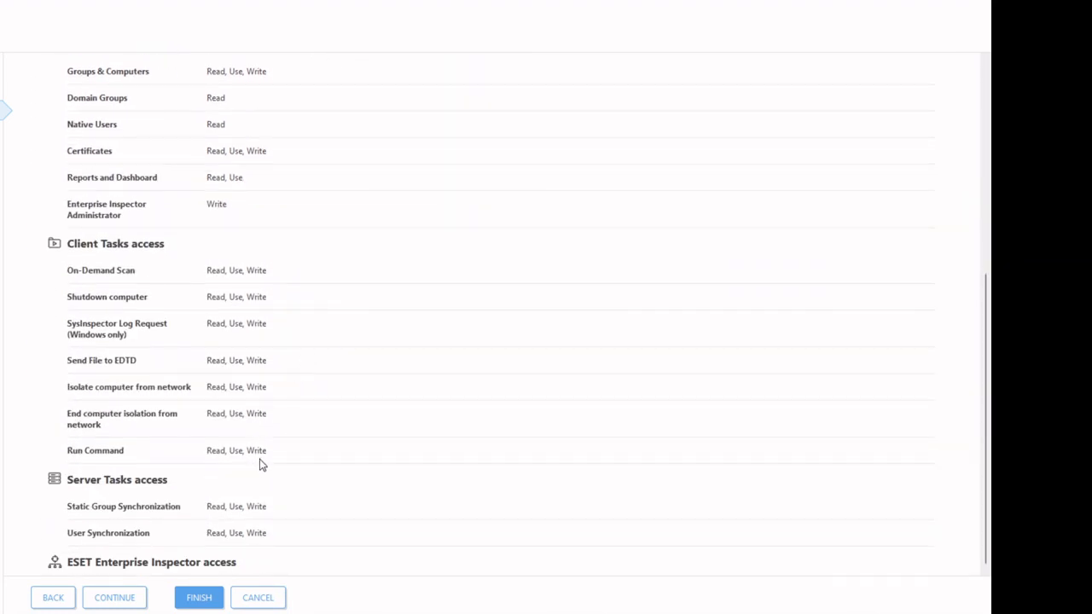
{"action": "scroll", "coordinate": [263, 463], "scroll_direction": "up", "scroll_amount": 4}
{"action": "scroll", "coordinate": [266, 452], "scroll_direction": "down", "scroll_amount": 4}
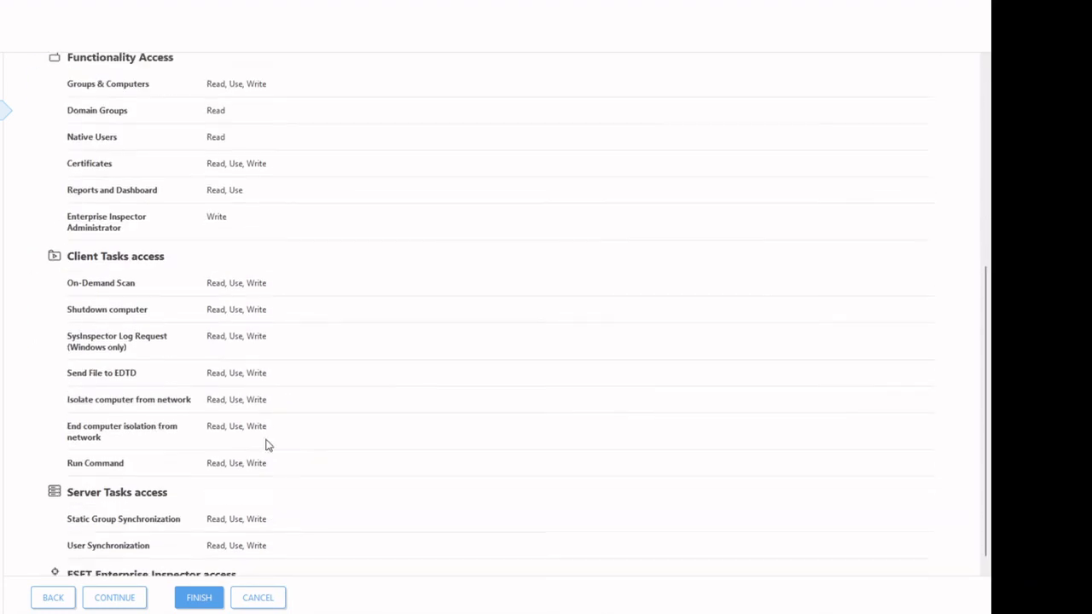
Step: Check the new user's summary page and finish creating the native user
{"action": "left_click", "coordinate": [115, 599]}
{"action": "scroll", "coordinate": [105, 288], "scroll_direction": "down", "scroll_amount": 3}
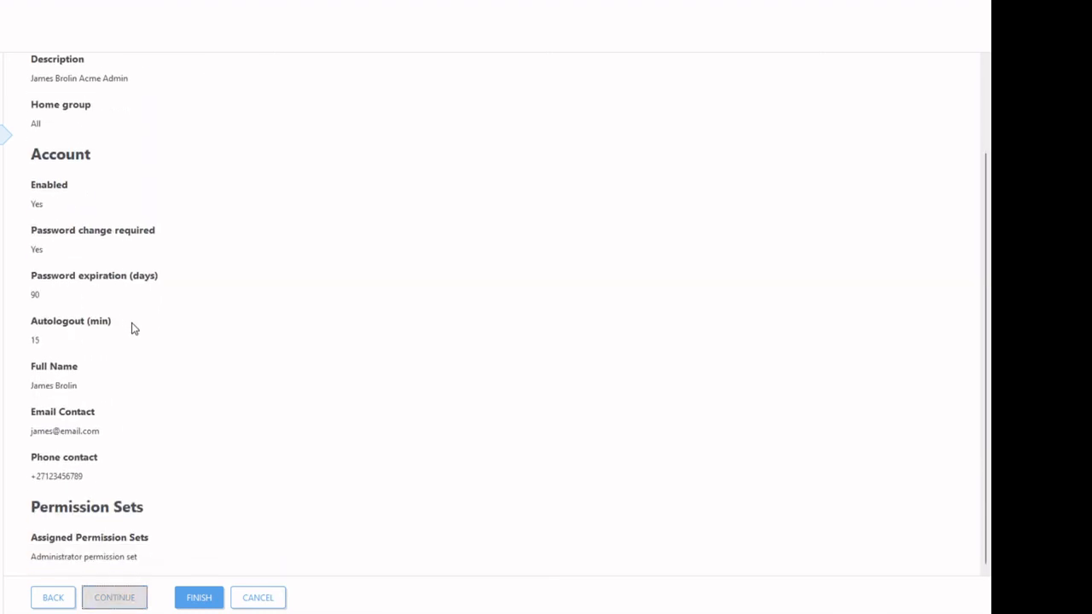
{"action": "scroll", "coordinate": [133, 326], "scroll_direction": "up", "scroll_amount": 3}
{"action": "left_click", "coordinate": [209, 599]}
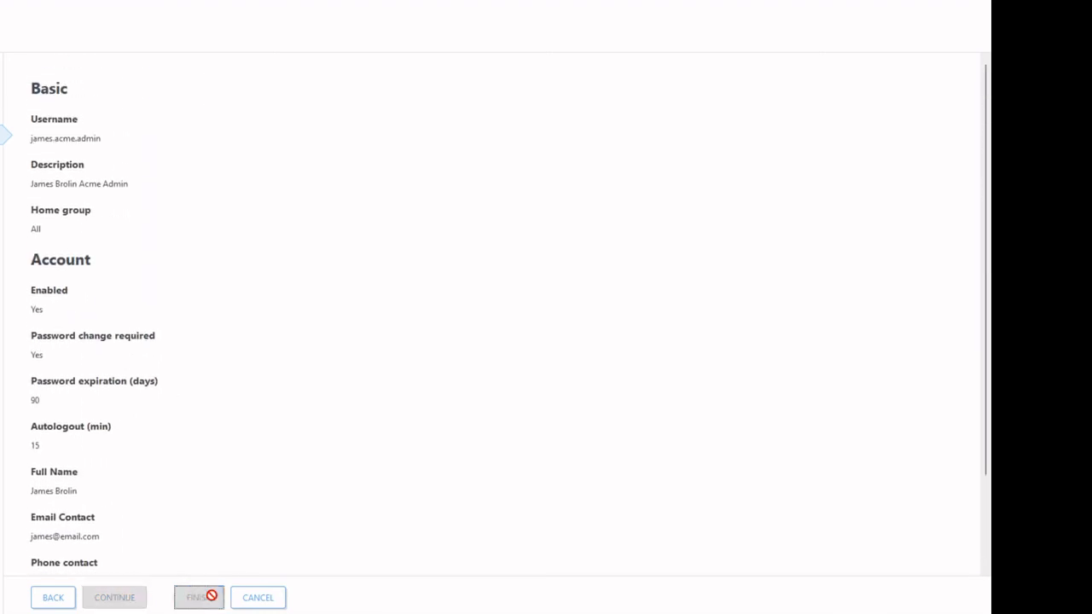